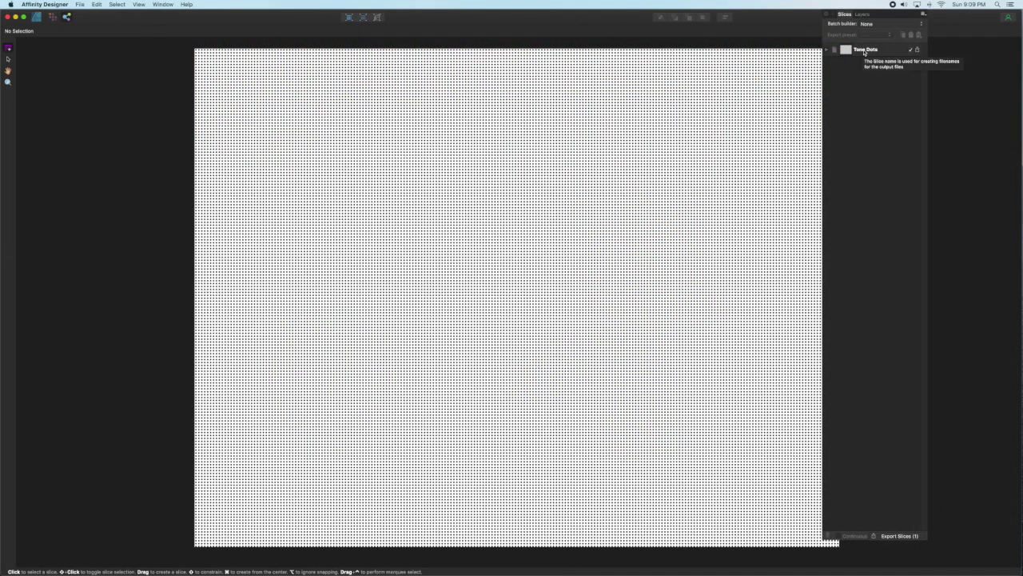
Export the Tone Dots slice from the Slices panel as Tone Dots.png.
click(916, 49)
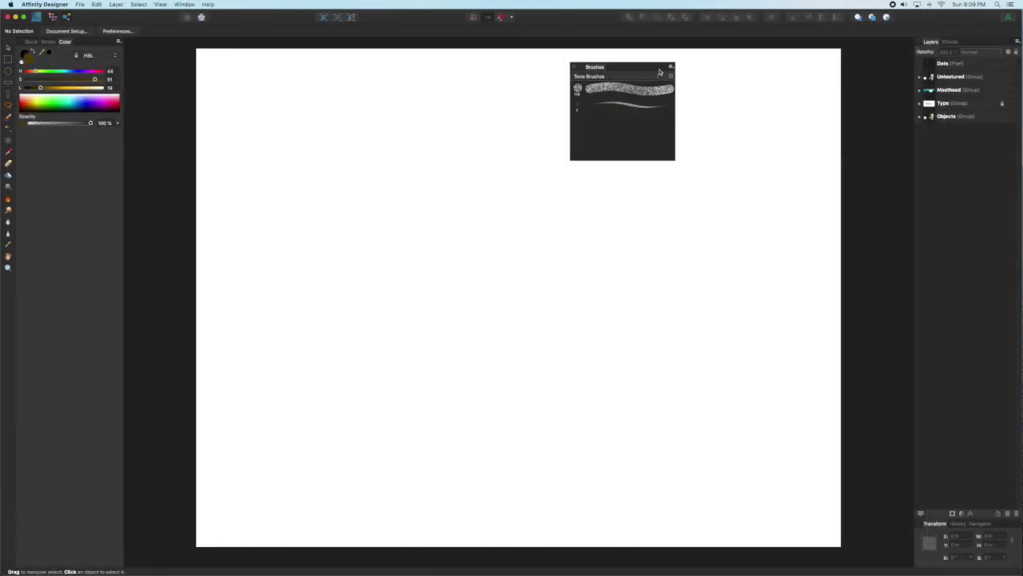
Create a new round brush in Tone Brushes and pick Tone Dots.png as its texture.
click(670, 69)
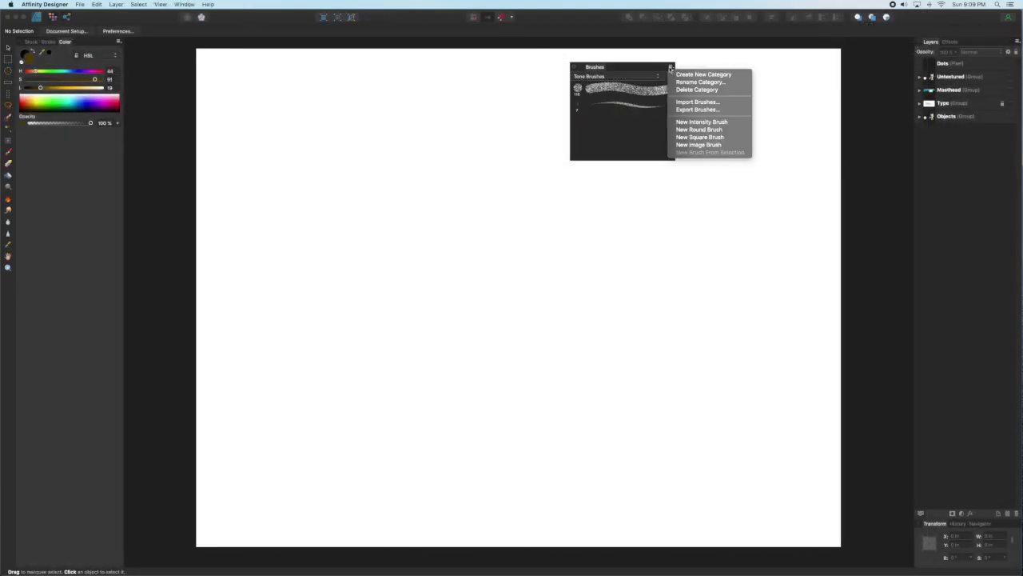
click(689, 129)
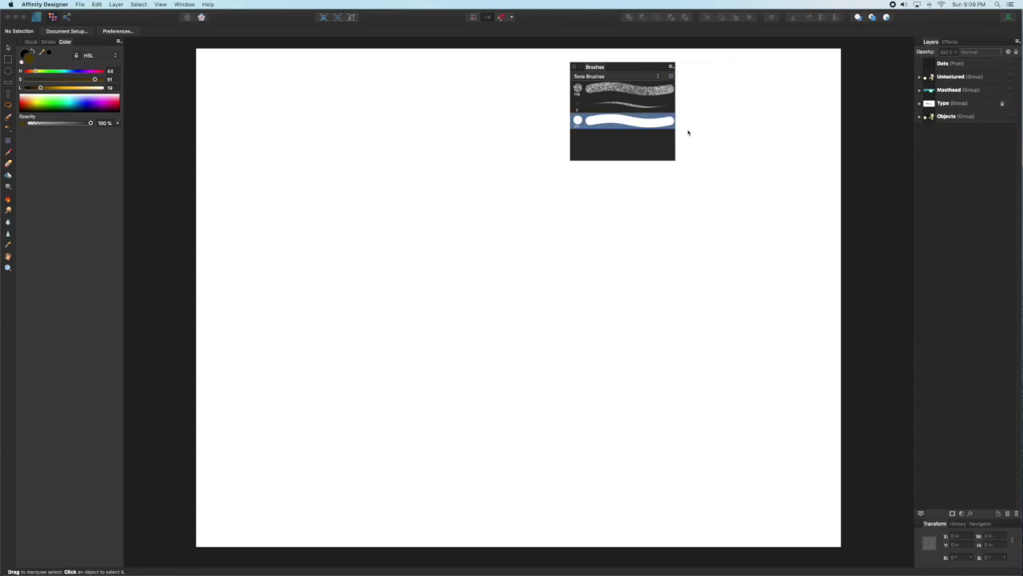
double_click(626, 121)
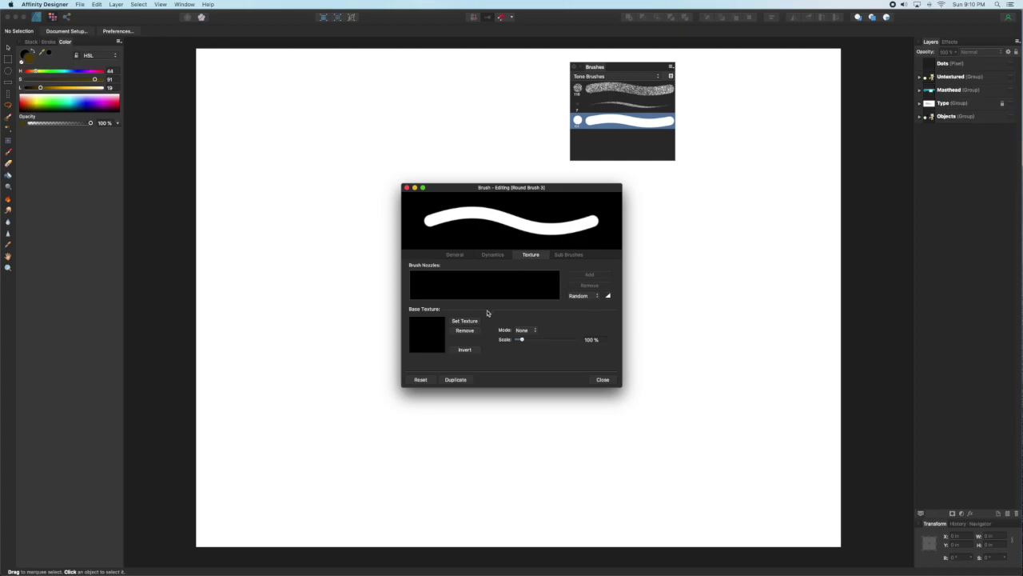
click(465, 321)
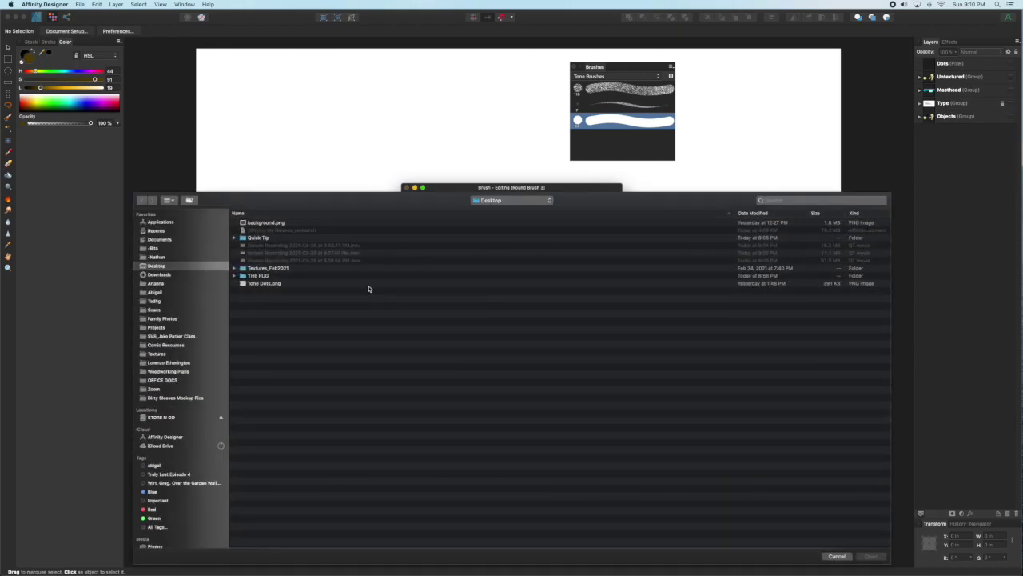
click(274, 285)
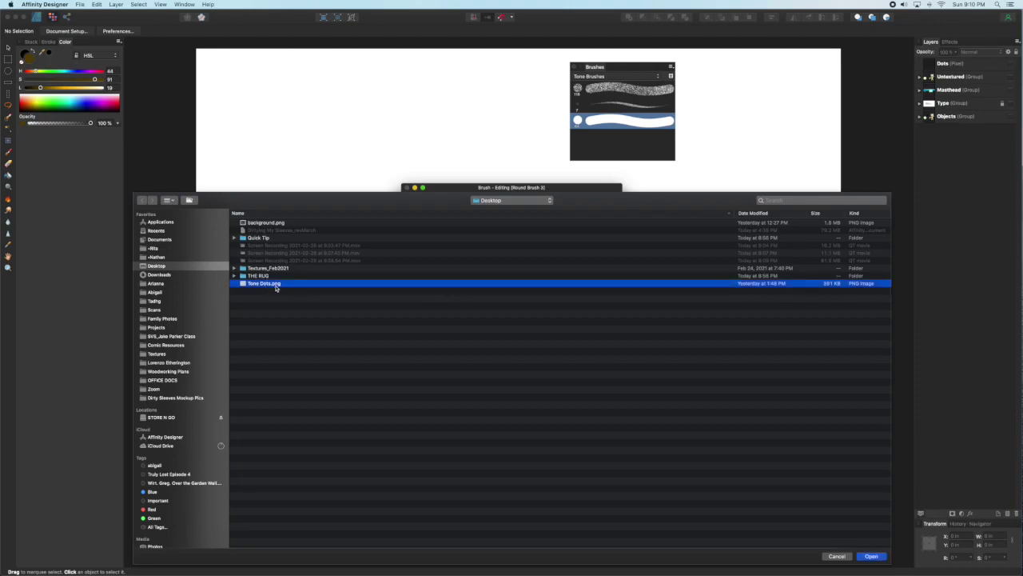
Load Tone Dots.png at 130% texture scale with Invert off, then duplicate the brush.
double_click(276, 285)
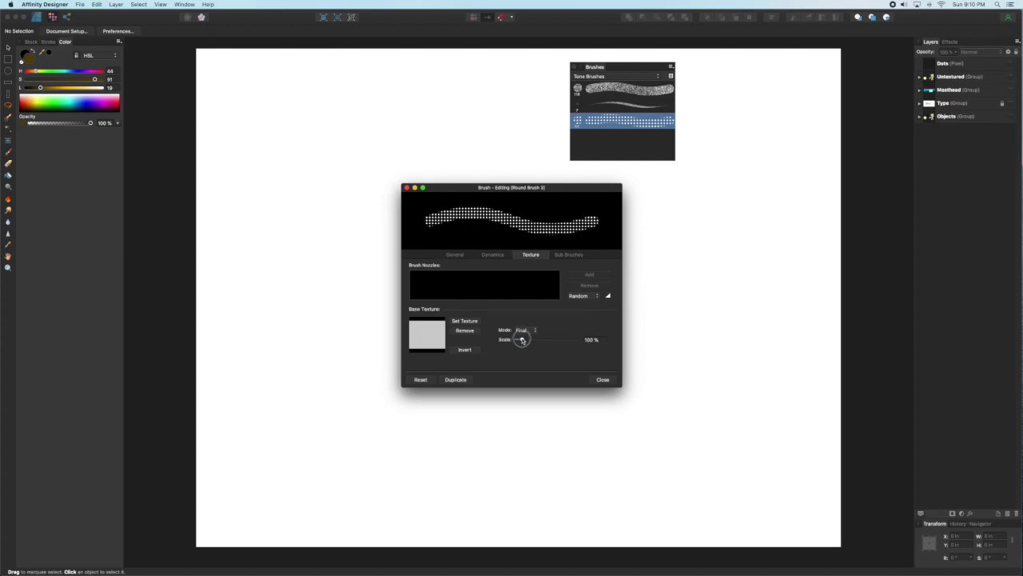
mouse_move(521, 339)
mouse_down()
mouse_move(542, 336)
mouse_move(524, 342)
mouse_up()
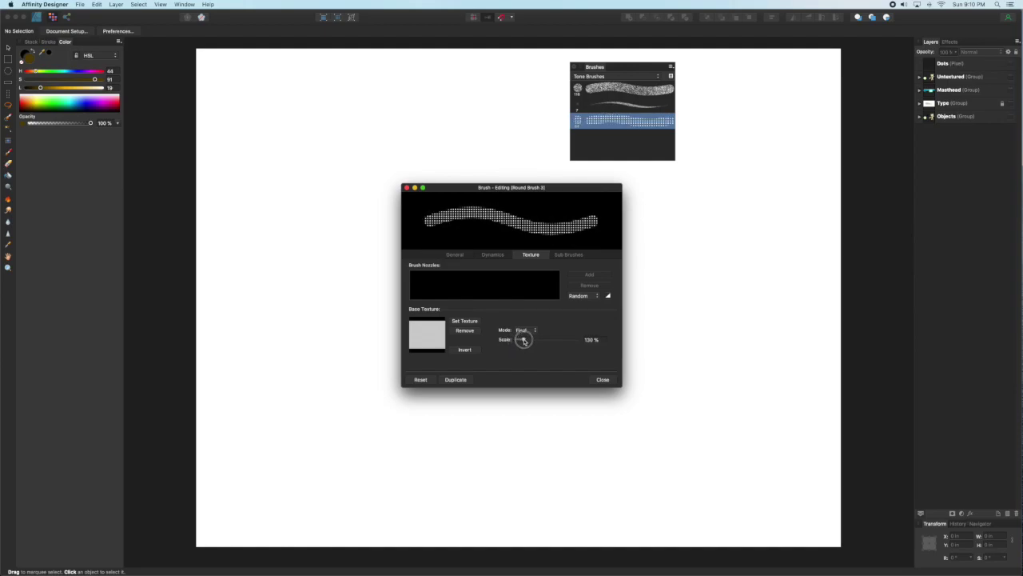
click(465, 351)
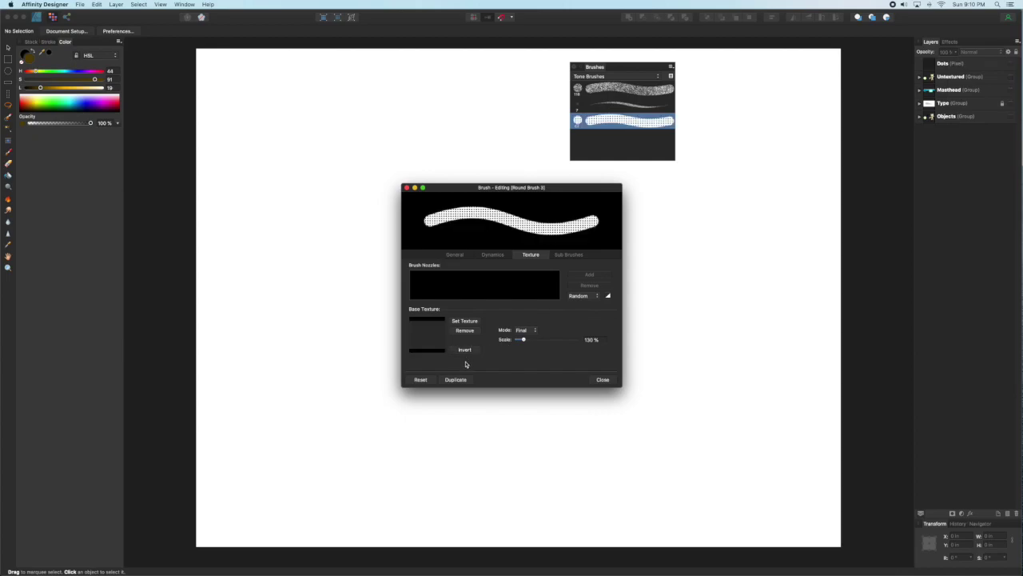
click(464, 351)
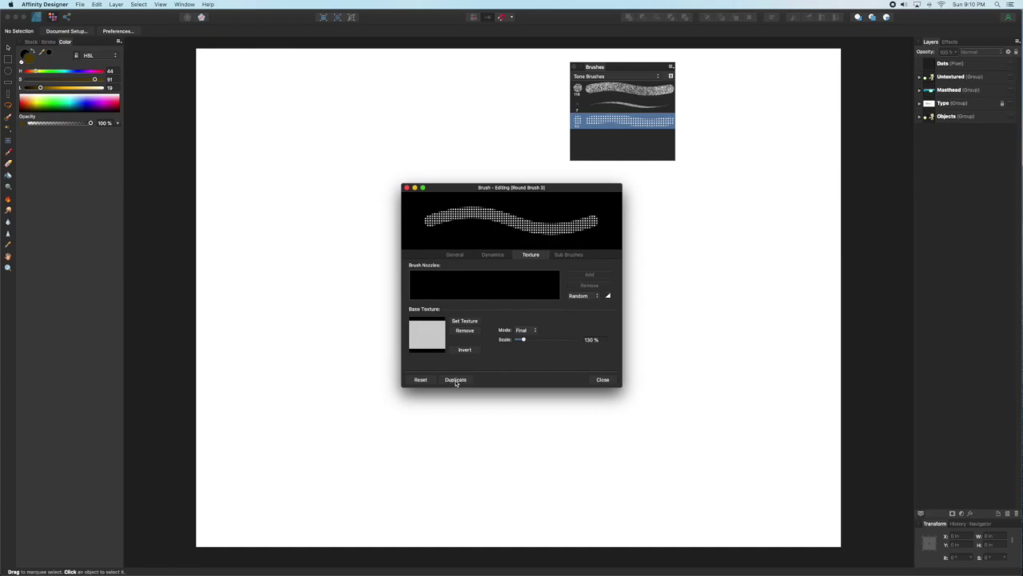
click(456, 380)
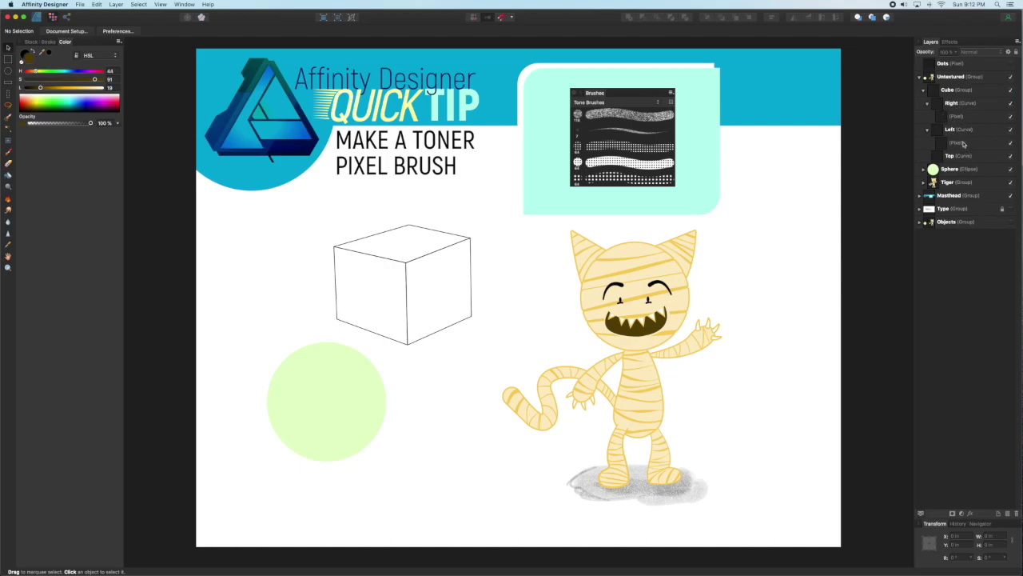
Paint toner dots on the cube's right face pixel layer with the dot brush.
click(950, 116)
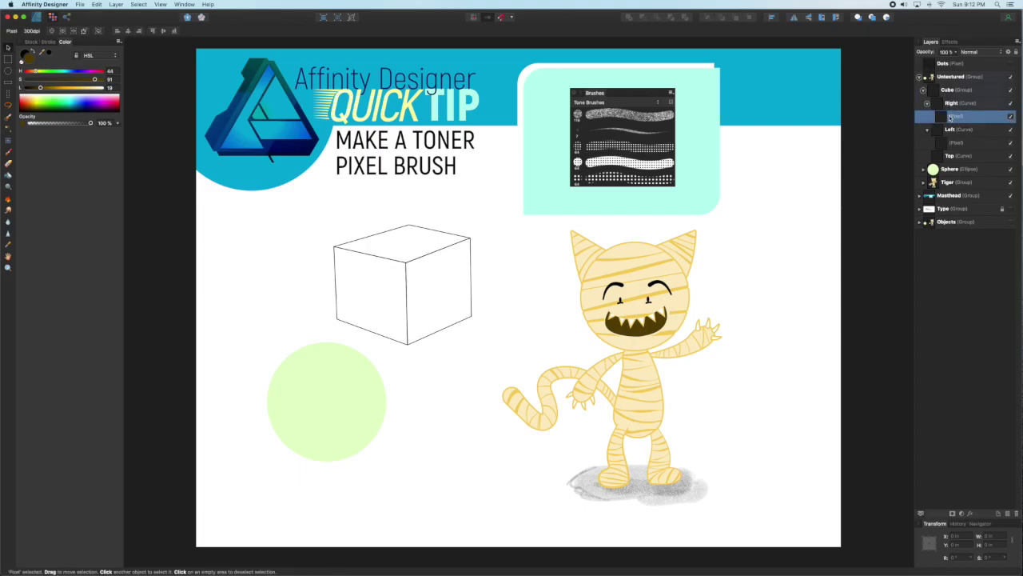
click(612, 145)
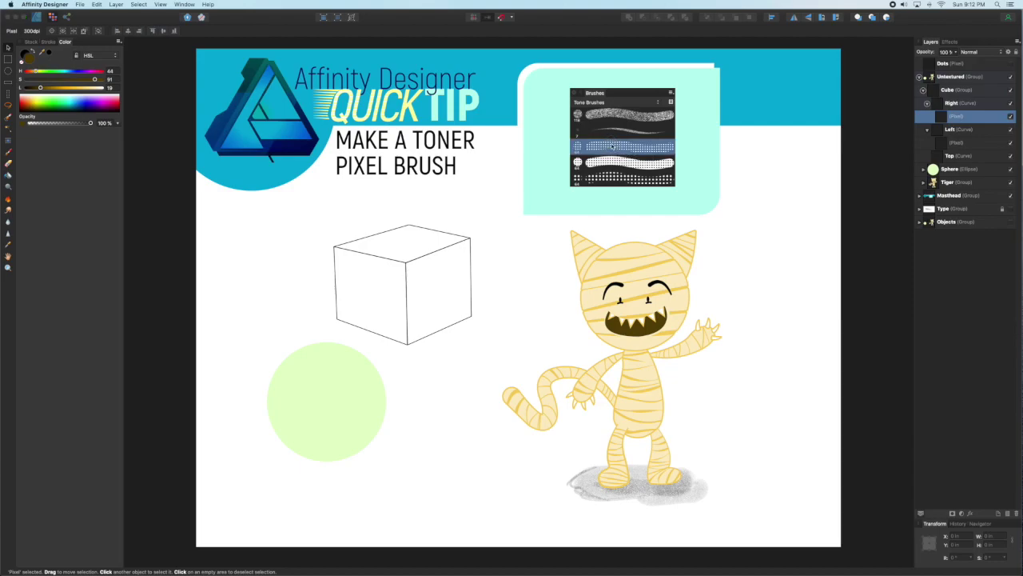
key(b)
mouse_move(424, 264)
mouse_down()
mouse_move(410, 285)
mouse_move(451, 247)
mouse_move(412, 307)
mouse_move(459, 251)
mouse_move(414, 331)
mouse_move(468, 263)
mouse_move(430, 336)
mouse_move(474, 280)
mouse_move(475, 307)
mouse_move(421, 333)
mouse_up()
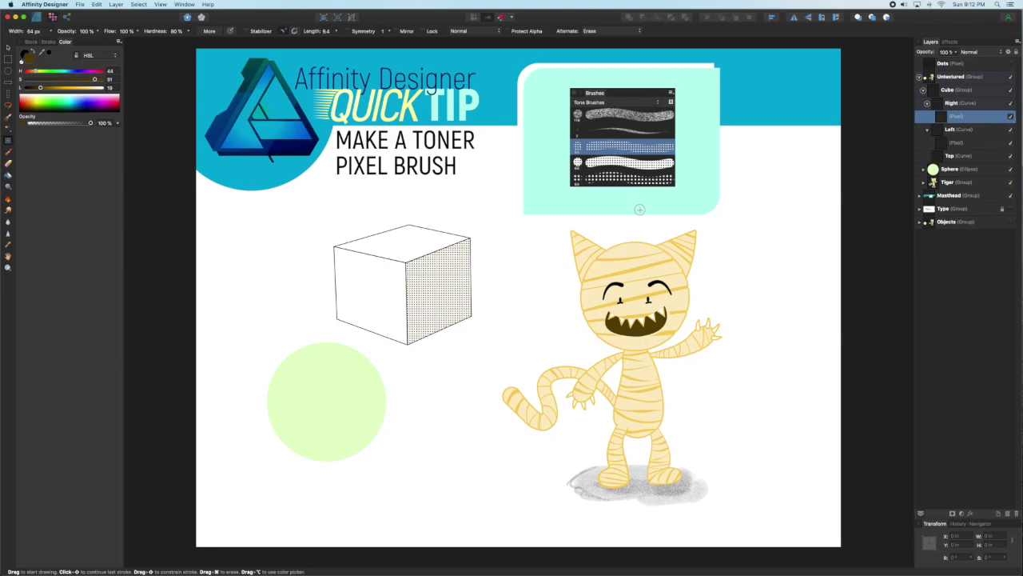
Paint finer dots on the cube's left face pixel layer using Brush Copy 2.
click(638, 180)
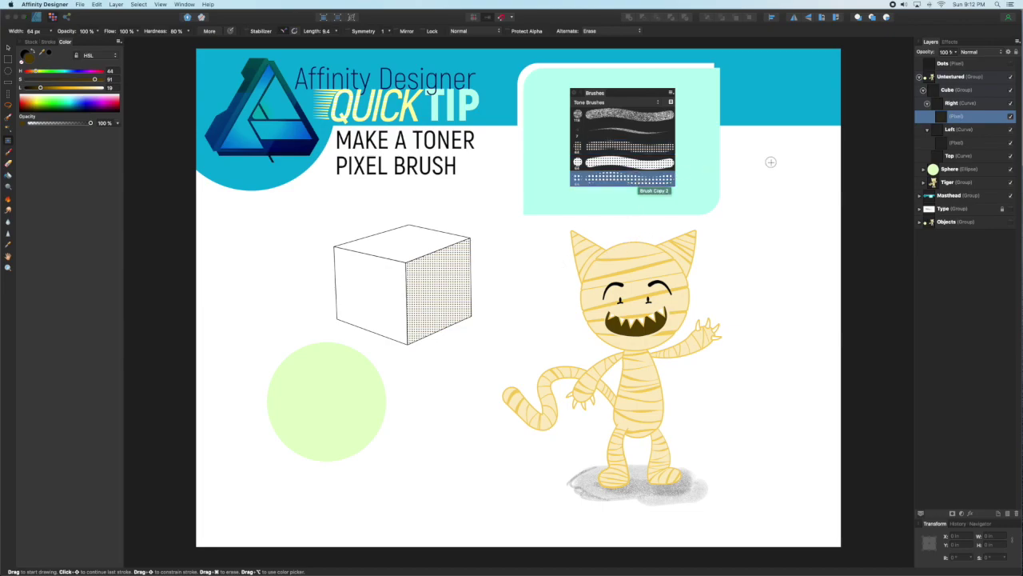
click(955, 143)
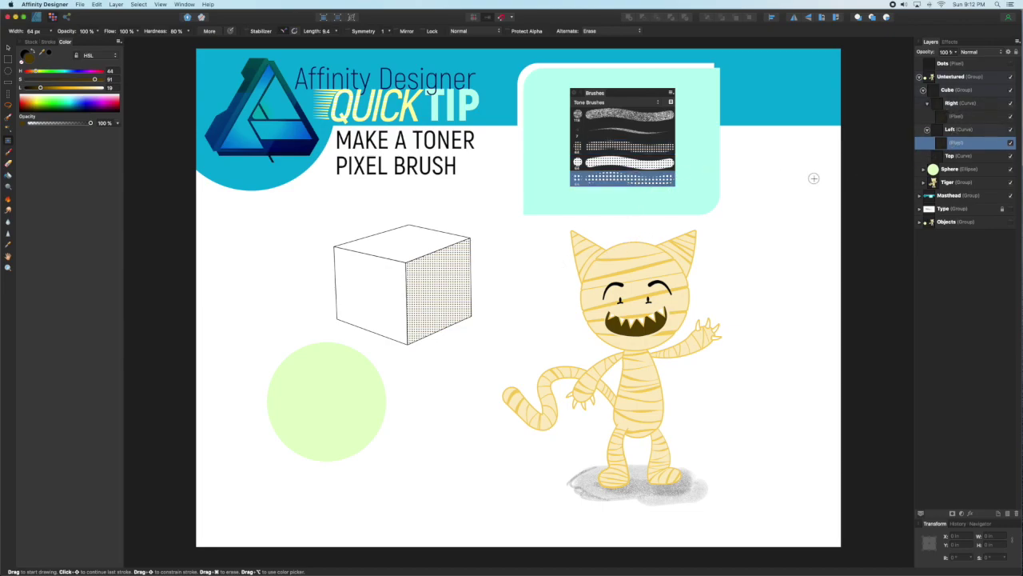
mouse_move(334, 244)
mouse_down()
mouse_move(342, 300)
mouse_move(349, 249)
mouse_move(367, 329)
mouse_move(389, 256)
mouse_move(400, 343)
mouse_move(400, 261)
mouse_move(403, 336)
mouse_up()
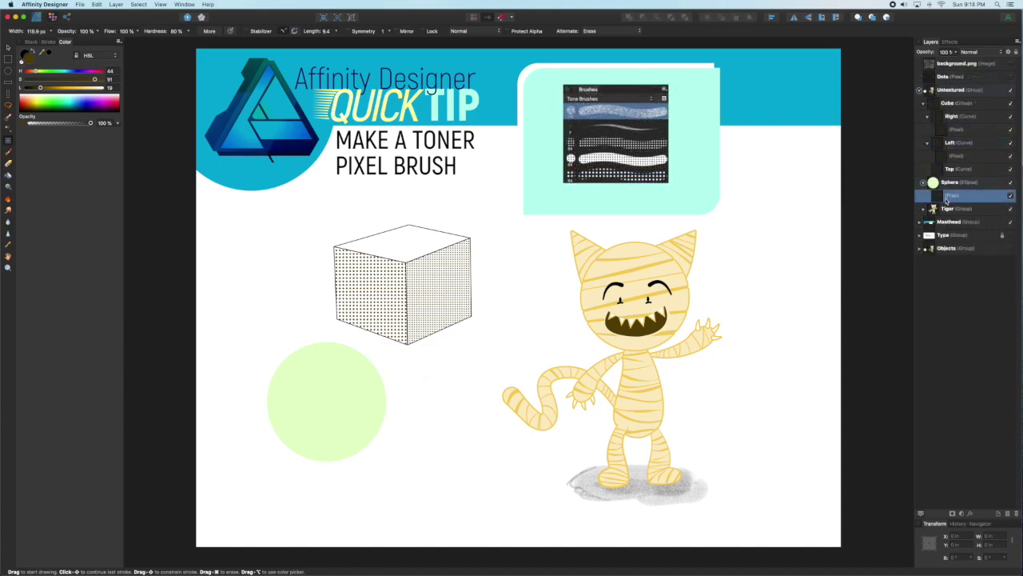
Paint dark speckled toner down the sphere's left side, undoing a stray stroke and lowering texture scale to 22%.
mouse_move(320, 347)
mouse_down()
mouse_move(274, 389)
mouse_move(281, 435)
mouse_move(278, 411)
mouse_move(312, 351)
mouse_move(289, 408)
mouse_move(290, 435)
mouse_move(312, 457)
mouse_move(297, 421)
mouse_move(315, 350)
mouse_move(313, 395)
mouse_move(328, 361)
mouse_move(317, 349)
mouse_move(302, 449)
mouse_move(291, 417)
mouse_move(323, 351)
mouse_move(313, 422)
mouse_move(330, 456)
mouse_move(327, 416)
mouse_move(321, 392)
mouse_up()
key(super+z)
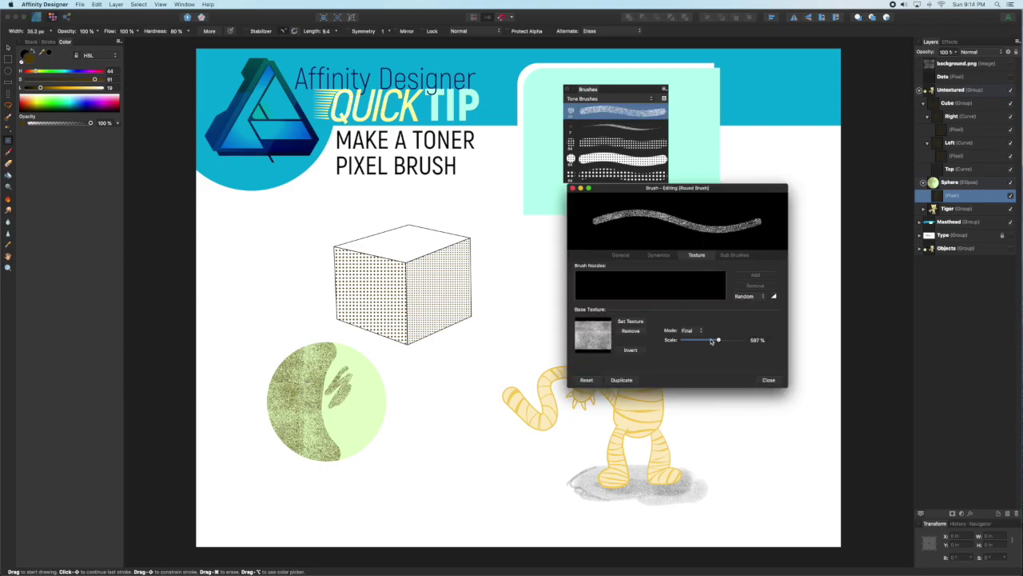
drag(712, 340, 672, 340)
mouse_move(287, 356)
mouse_down()
mouse_move(275, 409)
mouse_move(286, 440)
mouse_move(317, 454)
mouse_move(291, 417)
mouse_move(285, 385)
mouse_move(310, 344)
mouse_move(294, 368)
mouse_up()
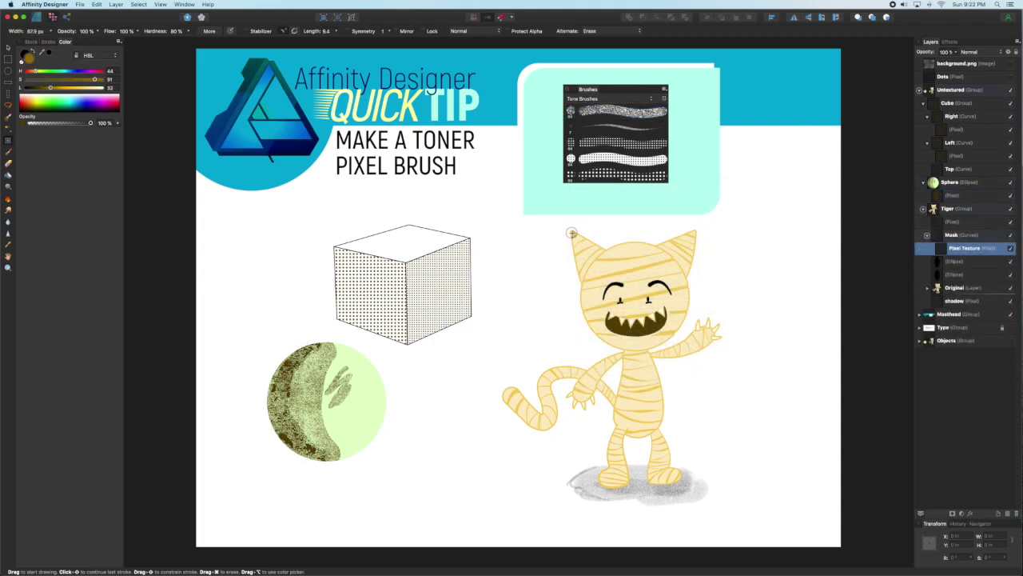
Texture the mummy cat at 56% layer opacity, then paint pale cream highlights on a new pixel layer.
mouse_move(573, 235)
mouse_down()
mouse_move(582, 272)
mouse_move(602, 256)
mouse_move(583, 285)
mouse_move(585, 314)
mouse_move(617, 352)
mouse_move(590, 366)
mouse_move(575, 399)
mouse_move(584, 372)
mouse_move(504, 404)
mouse_move(540, 426)
mouse_move(560, 404)
mouse_move(545, 391)
mouse_move(614, 393)
mouse_move(670, 239)
mouse_move(708, 340)
mouse_move(626, 366)
mouse_move(603, 478)
mouse_move(659, 451)
mouse_move(619, 421)
mouse_up()
drag(962, 49, 911, 60)
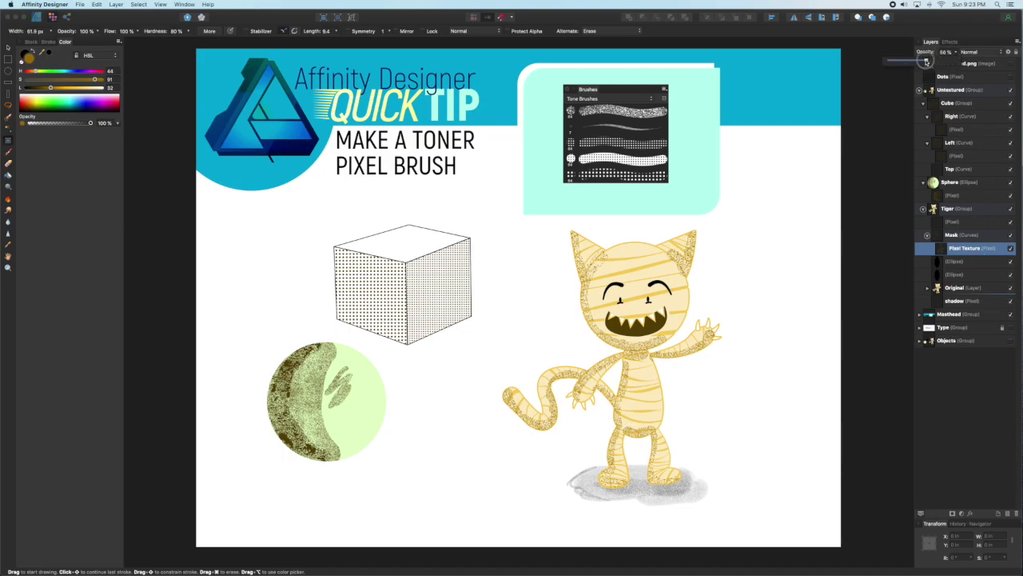
click(1008, 513)
drag(50, 87, 95, 87)
mouse_move(580, 248)
mouse_down()
mouse_move(698, 333)
mouse_move(652, 368)
mouse_move(652, 419)
mouse_move(613, 377)
mouse_move(567, 369)
mouse_move(524, 410)
mouse_up()
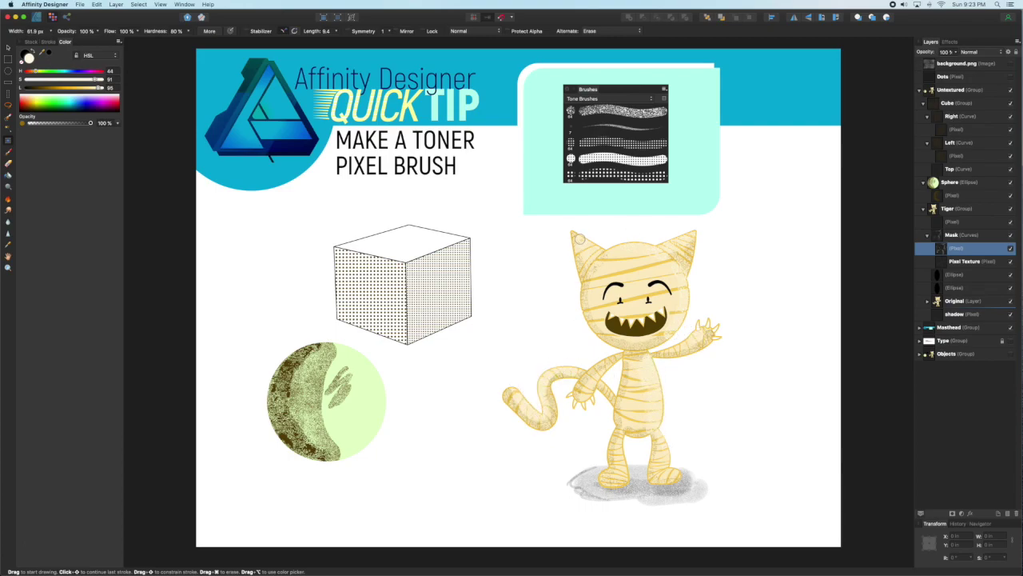
drag(651, 281, 673, 294)
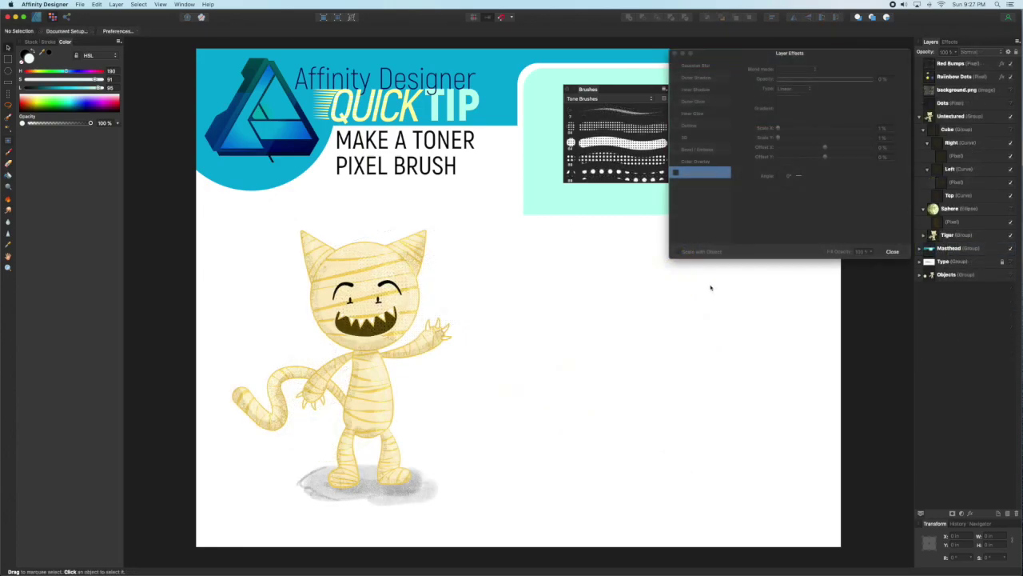
Paint a large-dot and a fine-dot rainbow stroke on the Rainbow Dots layer.
click(946, 80)
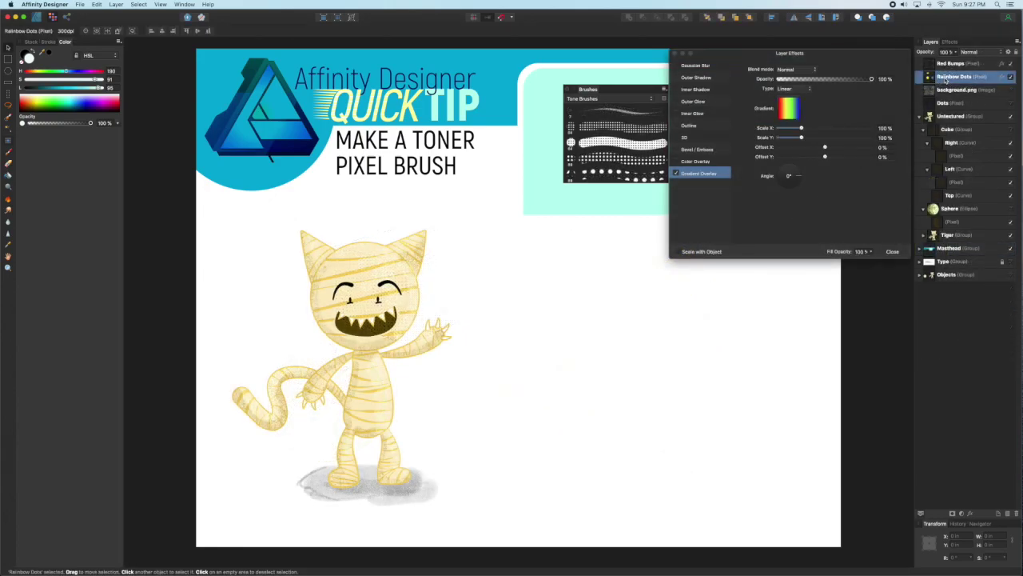
click(607, 181)
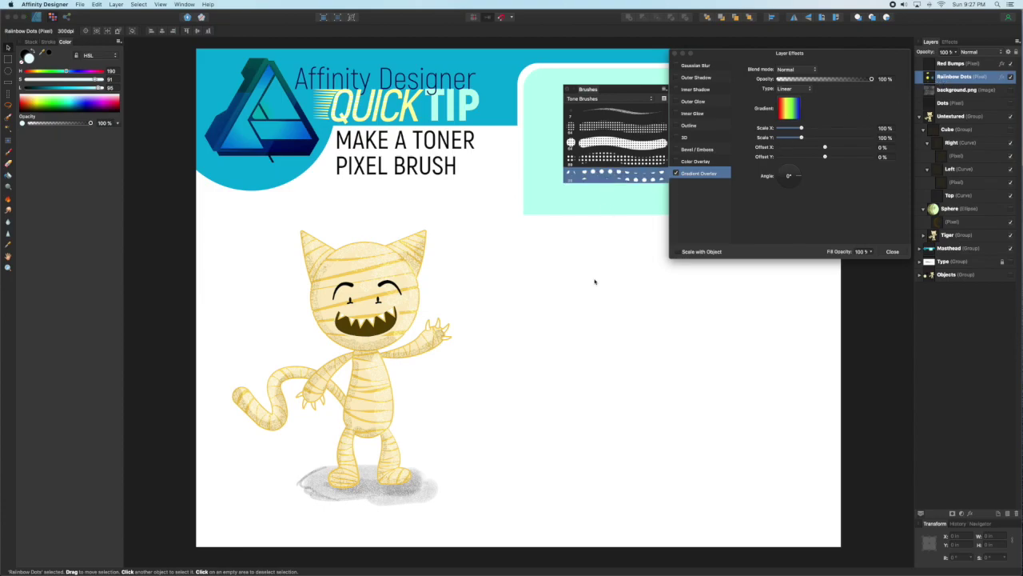
key(b)
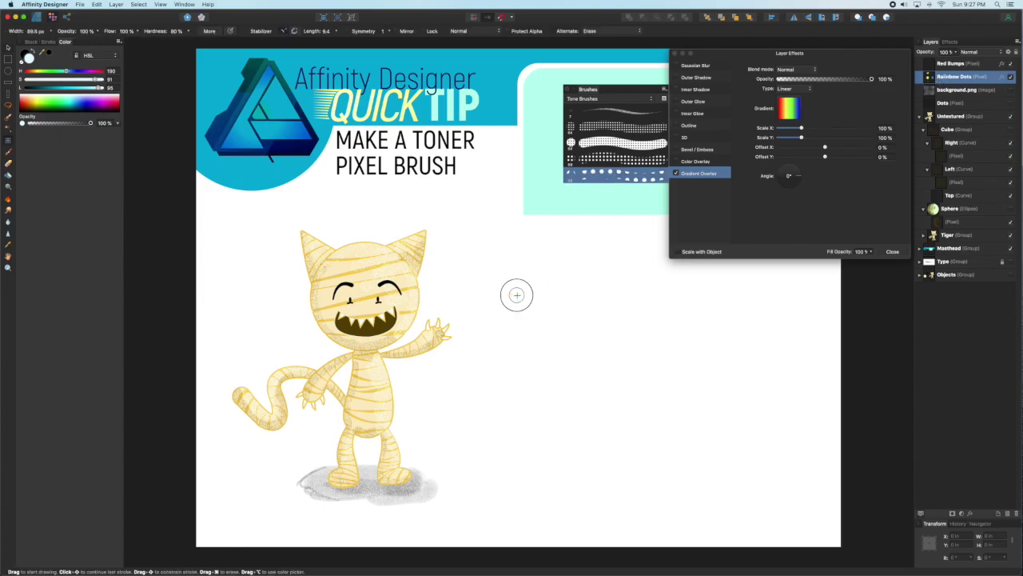
mouse_move(510, 294)
mouse_down()
mouse_move(575, 291)
mouse_move(601, 309)
mouse_move(635, 311)
mouse_move(639, 290)
mouse_move(621, 272)
mouse_move(551, 254)
mouse_move(501, 295)
mouse_move(515, 316)
mouse_move(571, 315)
mouse_move(582, 338)
mouse_move(647, 339)
mouse_move(673, 288)
mouse_move(677, 302)
mouse_move(661, 205)
mouse_up()
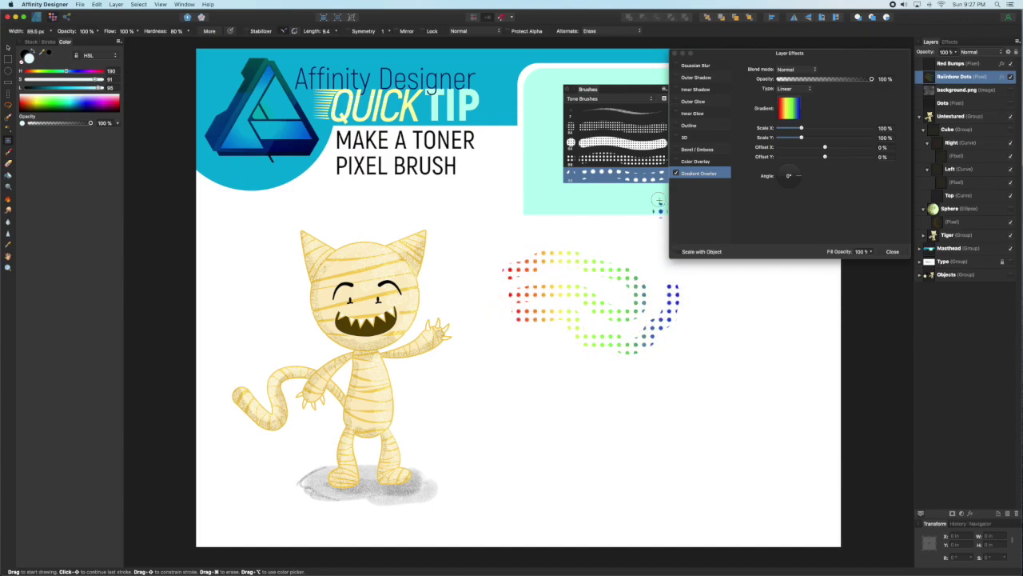
click(618, 159)
mouse_move(687, 276)
mouse_down()
mouse_move(695, 312)
mouse_move(654, 371)
mouse_move(628, 380)
mouse_move(539, 349)
mouse_move(518, 358)
mouse_move(530, 390)
mouse_move(612, 395)
mouse_up()
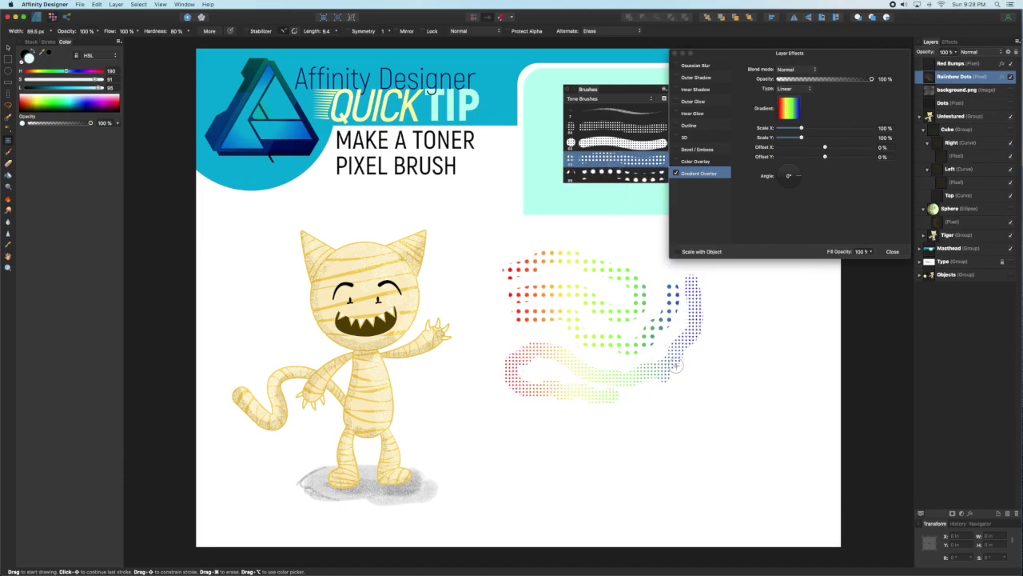
Paint a dark red large-dot stroke on the Red Bumps layer.
click(947, 64)
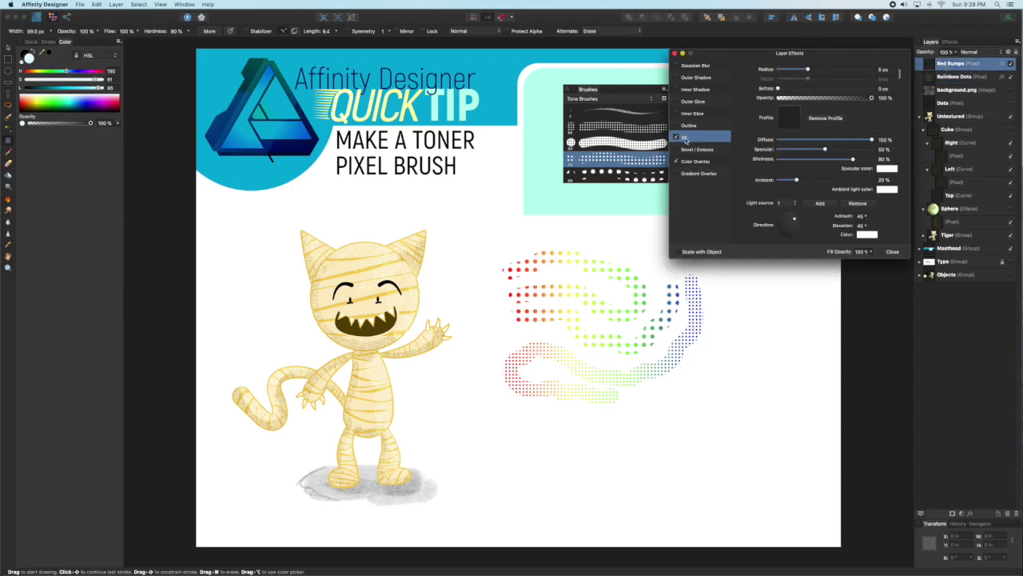
click(599, 176)
mouse_move(721, 297)
mouse_down()
mouse_move(723, 364)
mouse_move(690, 394)
mouse_move(686, 418)
mouse_move(727, 422)
mouse_move(751, 383)
mouse_up()
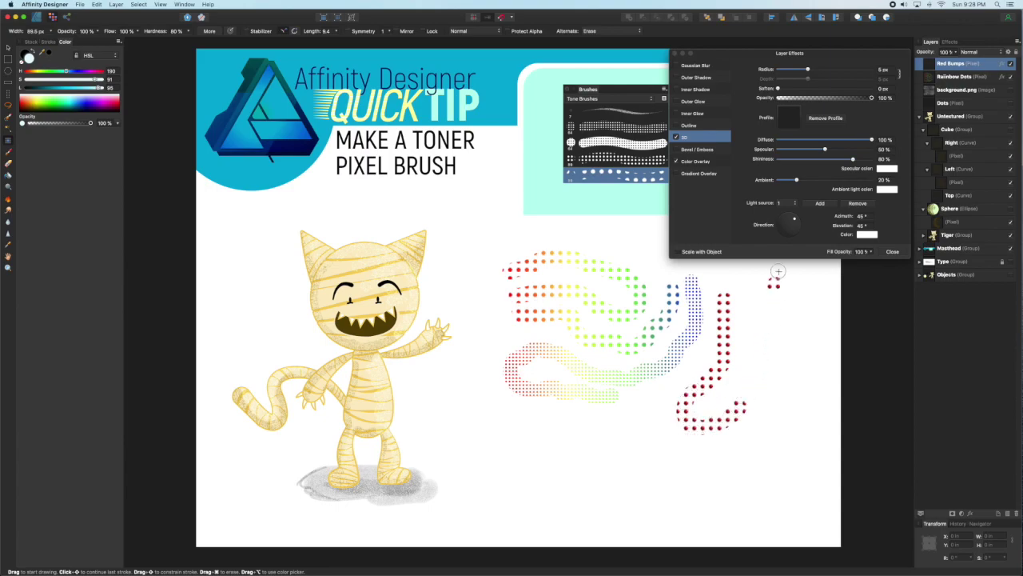